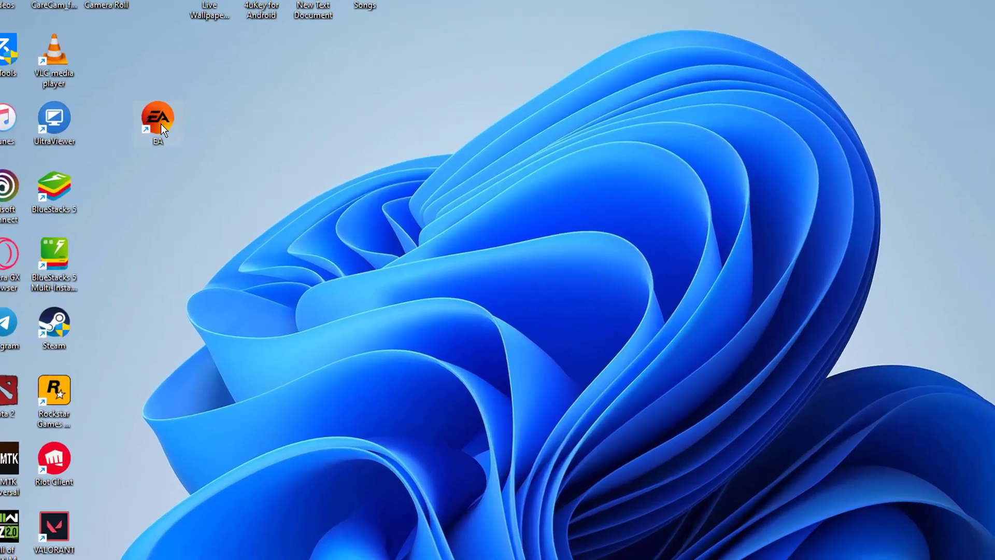
In the EA shortcut's Compatibility properties, enable 'Run this program as an administrator' and apply.
right_click(180, 127)
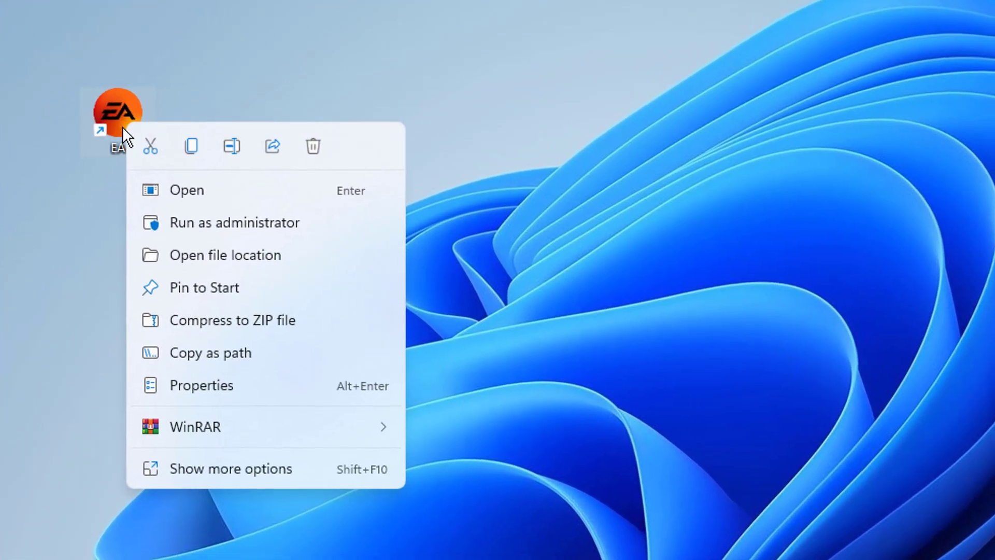
click(202, 380)
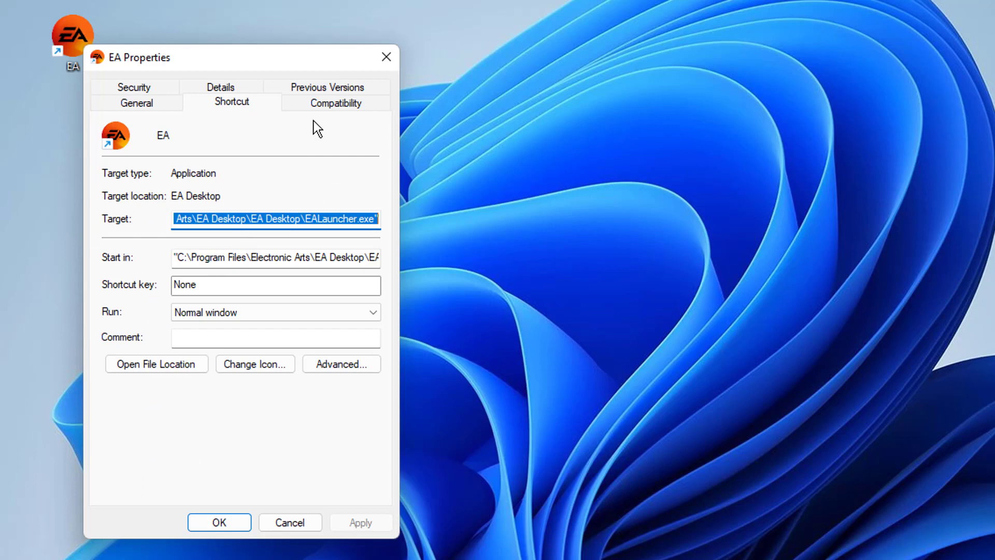
click(340, 104)
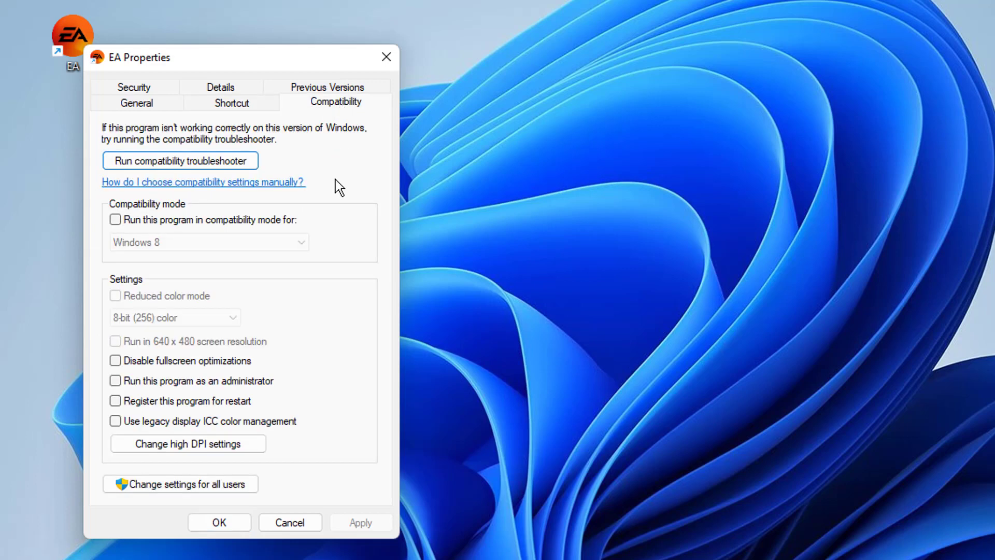
click(212, 381)
click(374, 518)
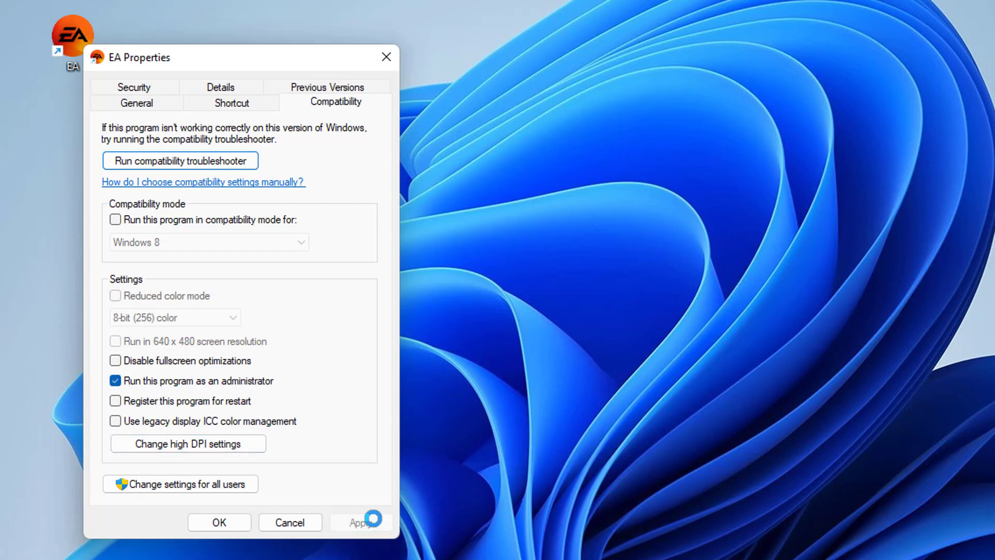
click(217, 523)
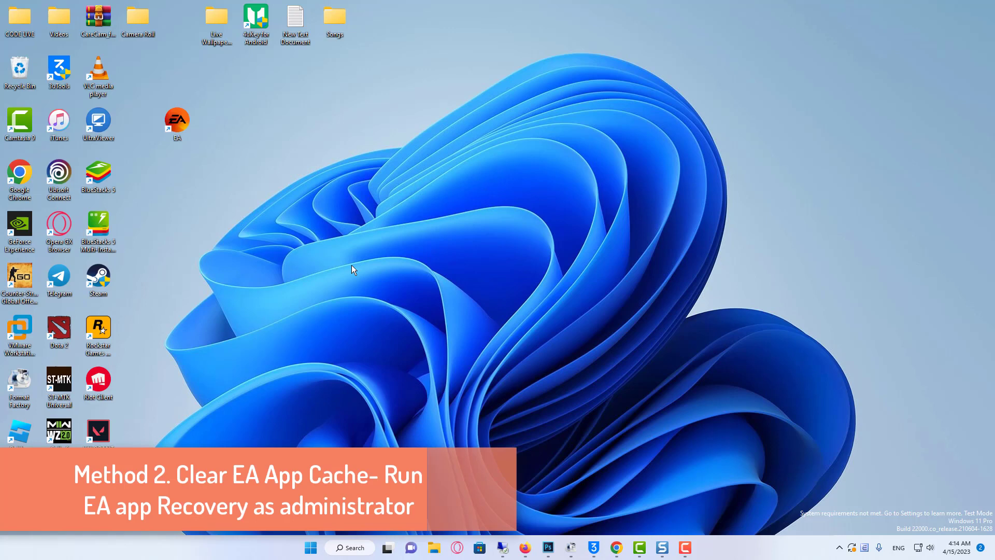
Open the EA Desktop install folder and run the App Recovery shortcut as administrator.
right_click(181, 118)
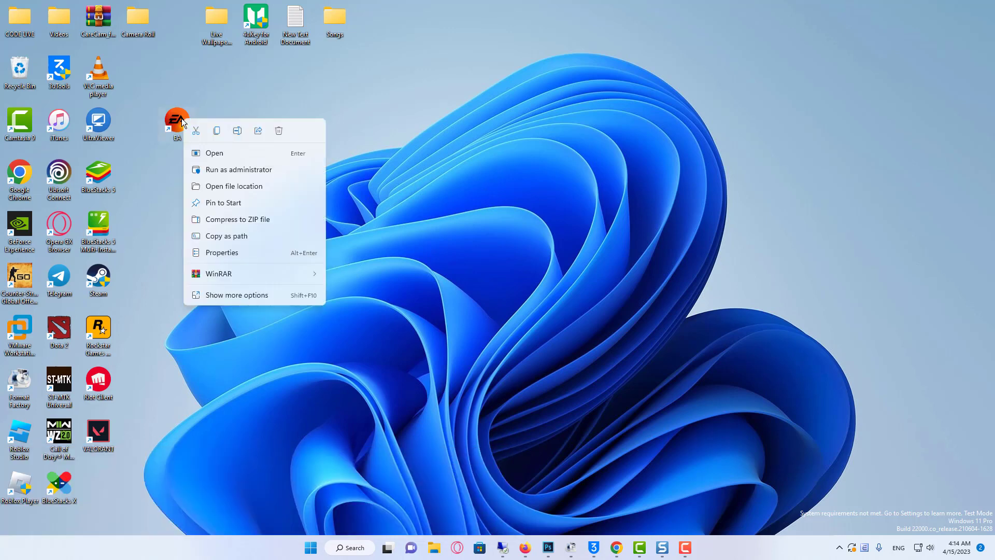
click(239, 187)
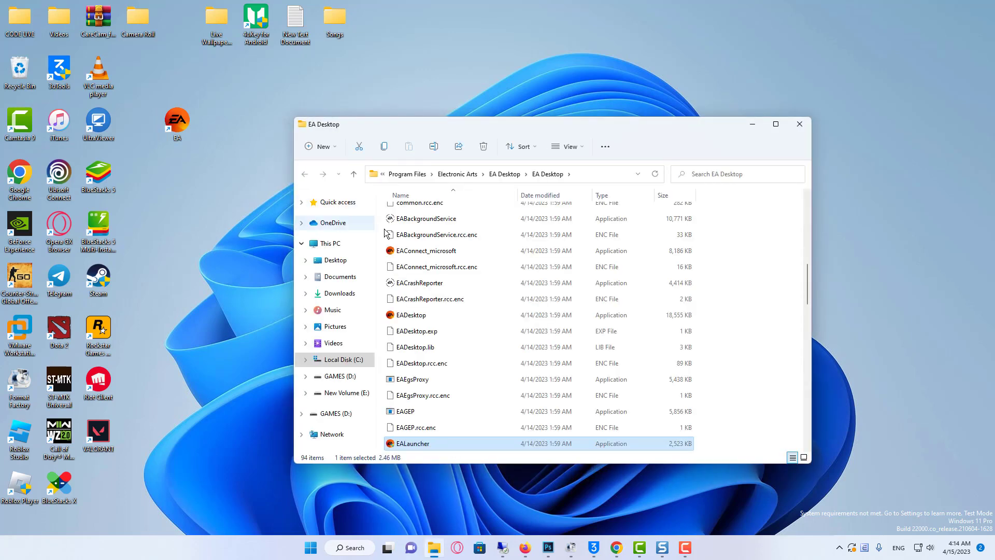
drag(807, 278, 807, 251)
click(431, 321)
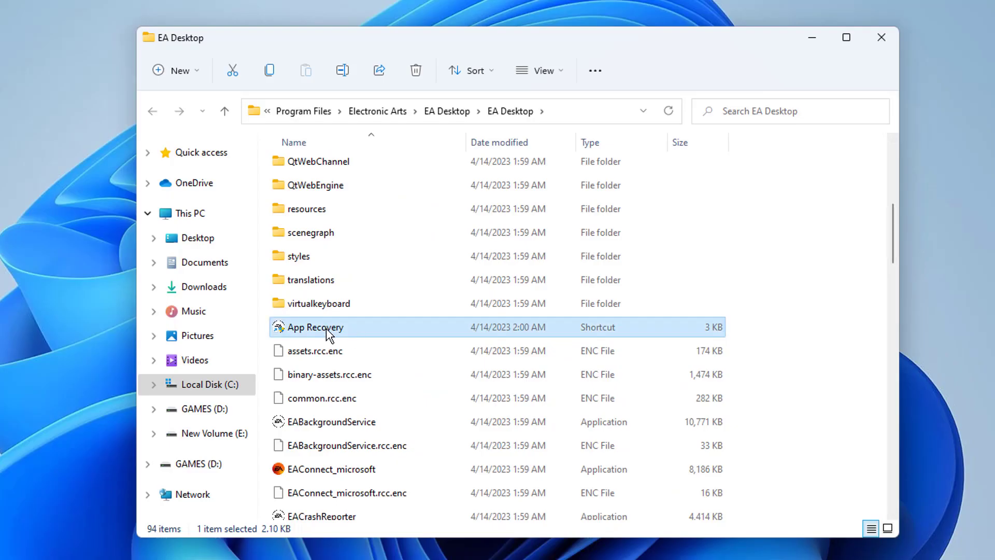
right_click(340, 331)
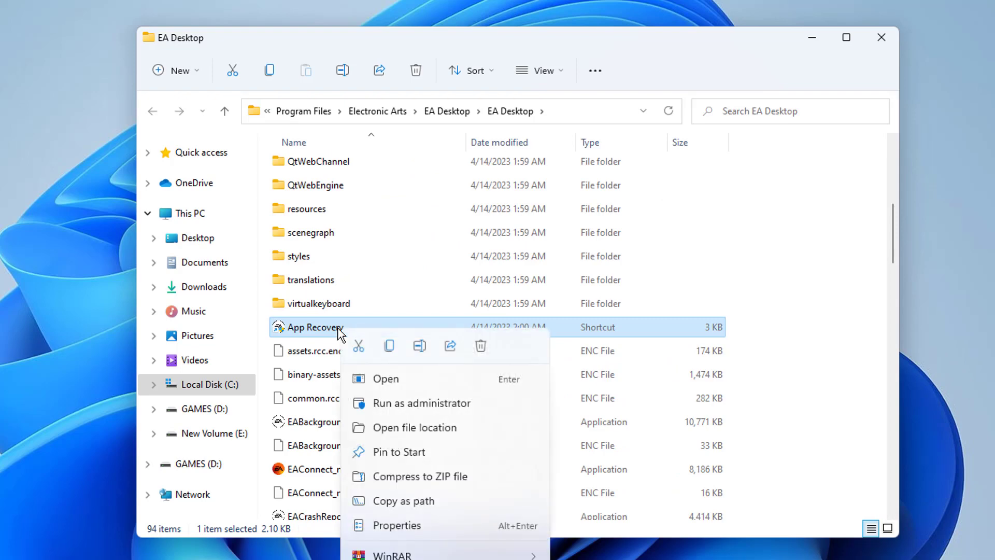
click(420, 404)
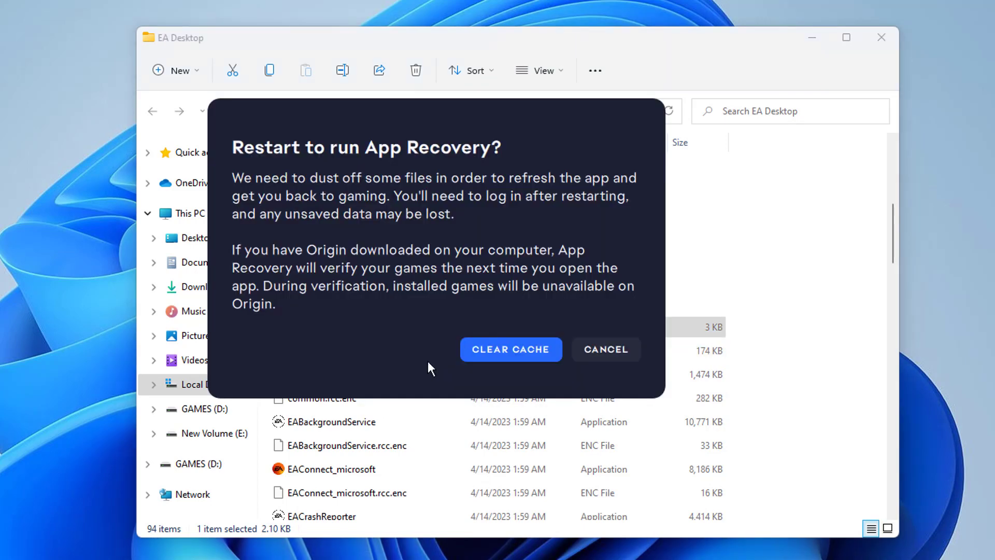
Confirm CLEAR CACHE in App Recovery, then close the EA Desktop folder window.
click(520, 356)
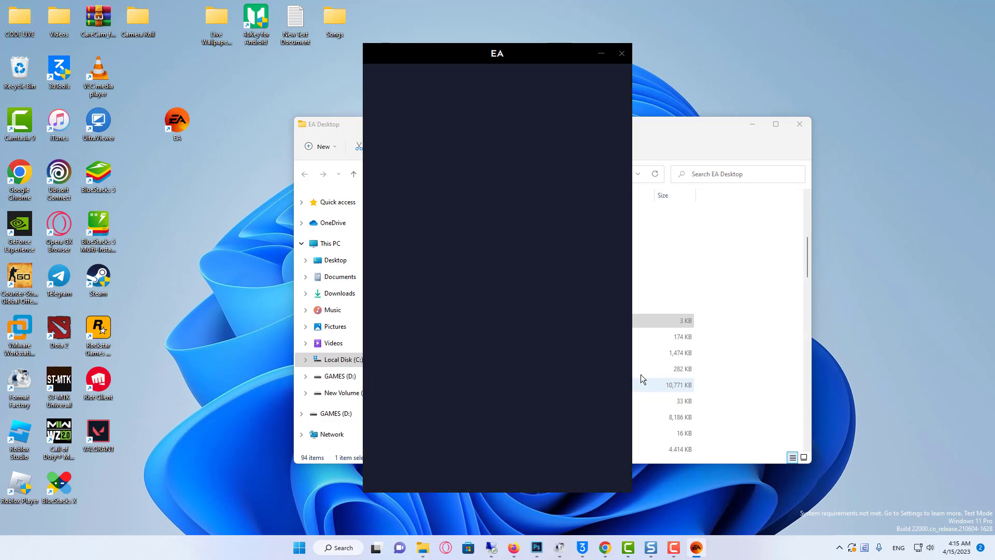
click(805, 124)
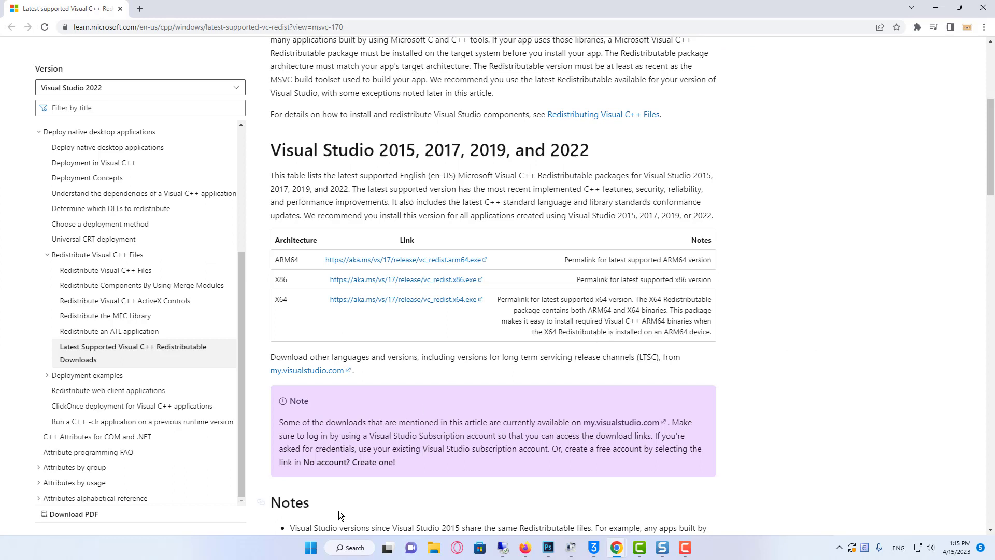
View the System settings page, then download the x64 Visual C++ Redistributable installer.
right_click(309, 551)
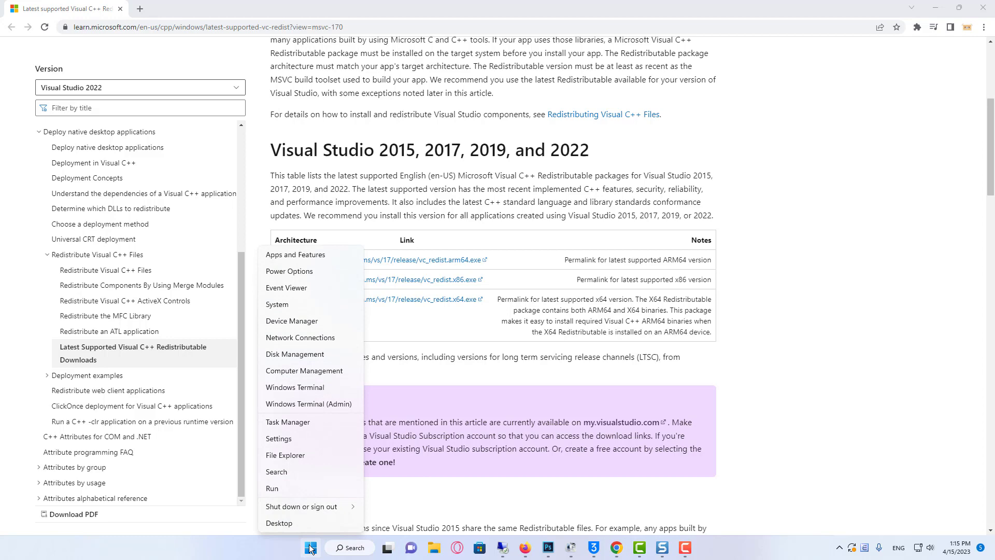
click(309, 302)
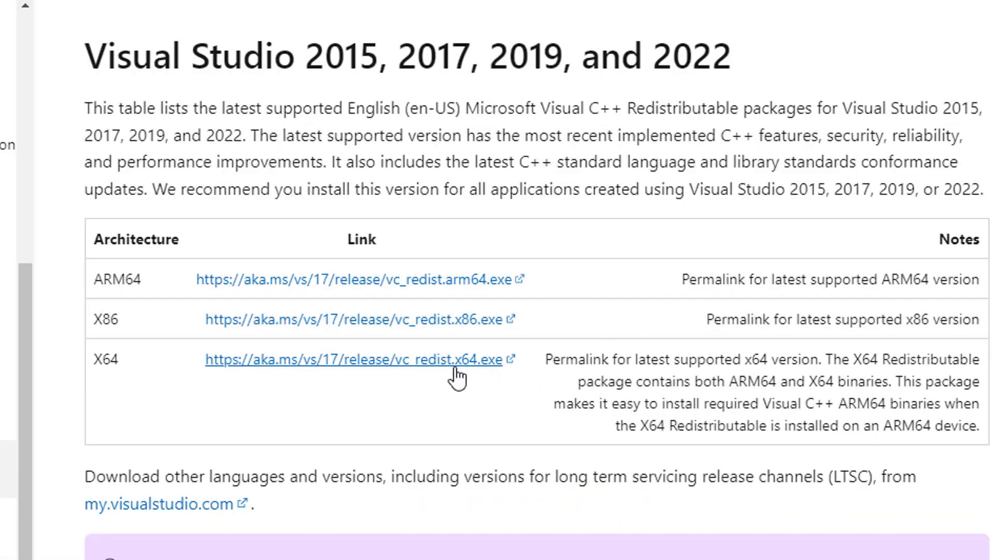
click(456, 378)
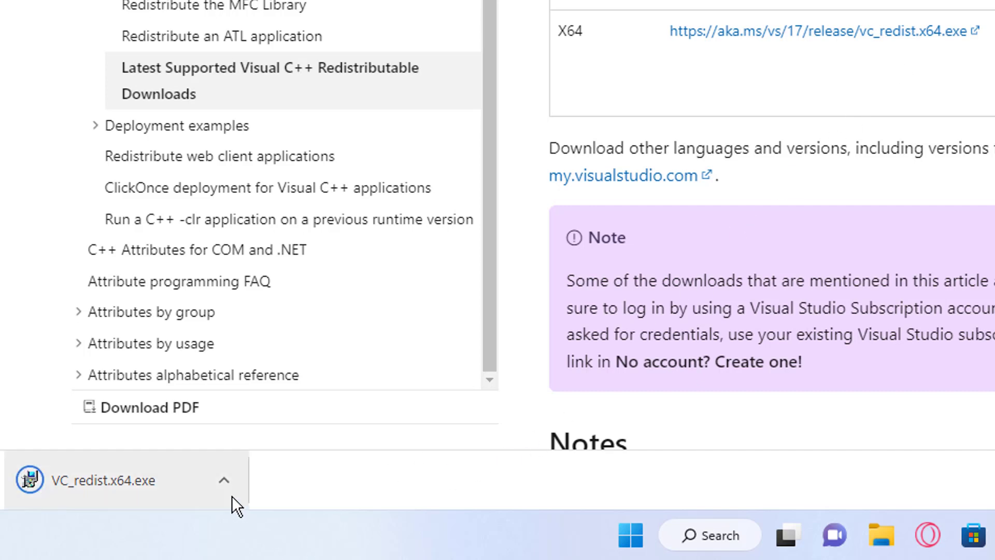
click(225, 482)
Open VC_redist.x64.exe, agree to the license terms and install the x64 14.34.31938 runtime.
click(256, 348)
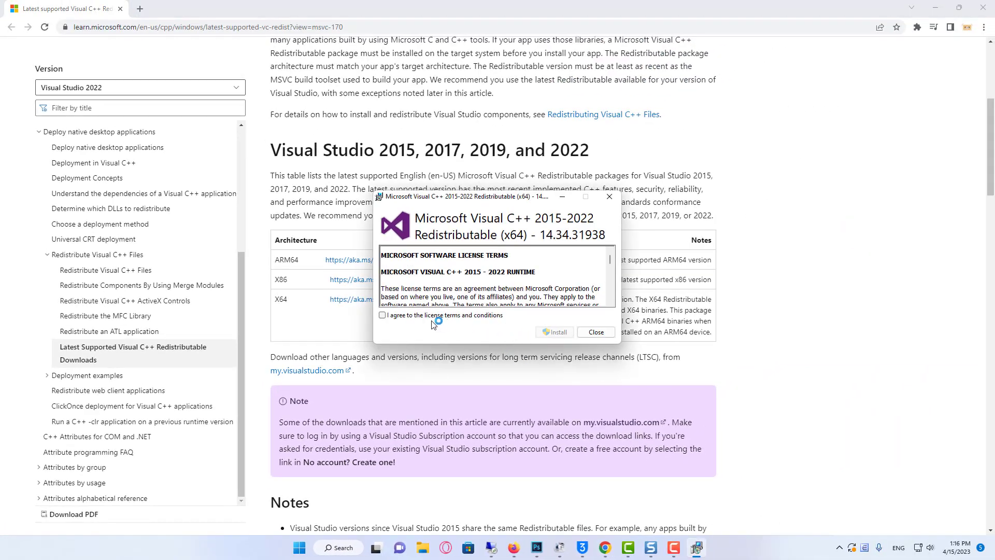
click(409, 316)
click(556, 333)
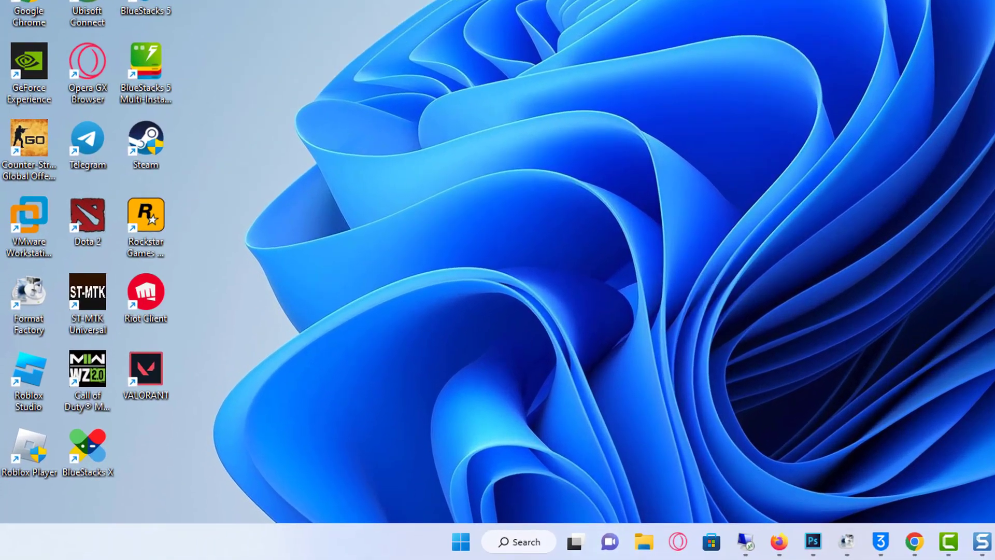
Run %localappdata% from the Run dialog to open the AppData\Local folder.
key(super+r)
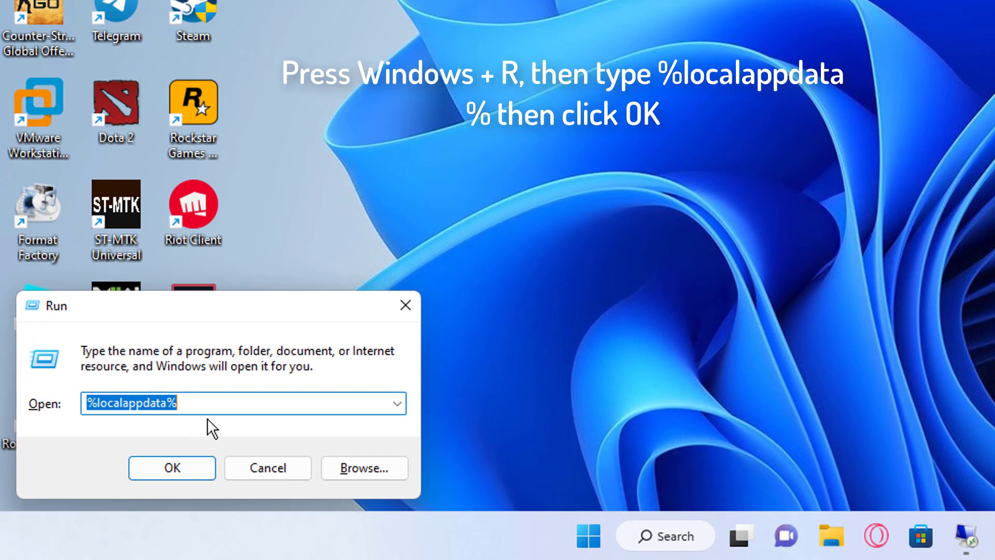
click(210, 403)
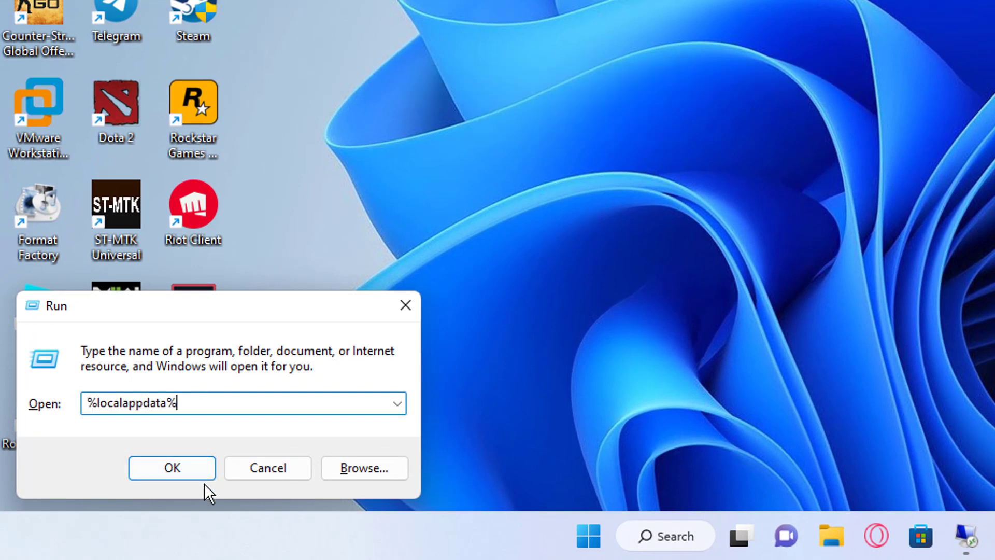
click(209, 472)
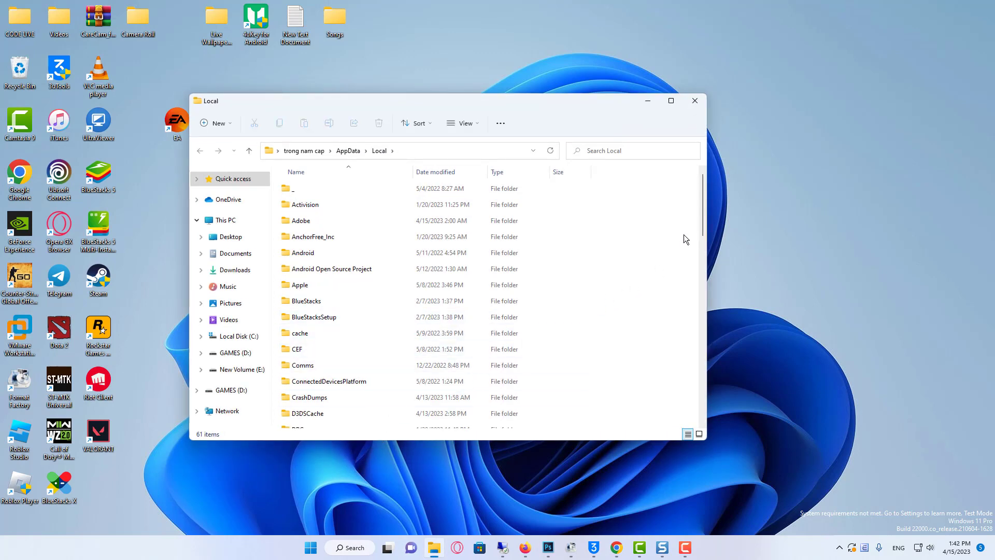
Rename the EADesktop folder to EADesktop-old by appending '-old' to its name.
drag(703, 208, 700, 261)
click(326, 230)
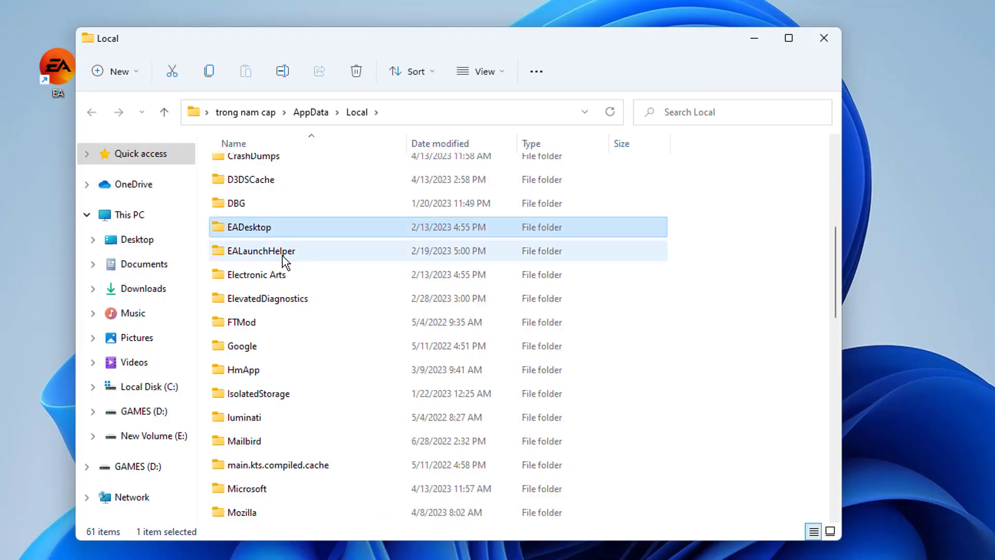
click(290, 274)
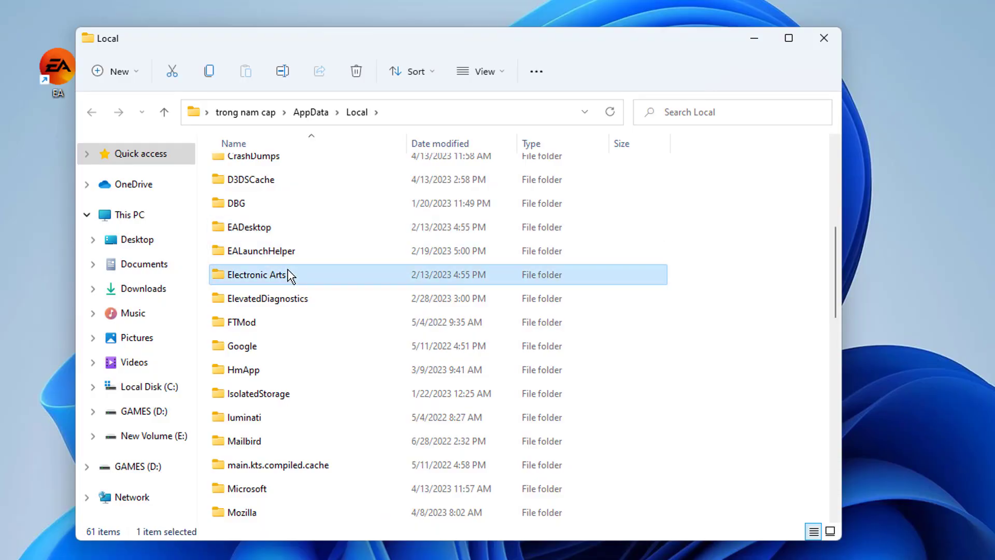
click(270, 232)
right_click(270, 232)
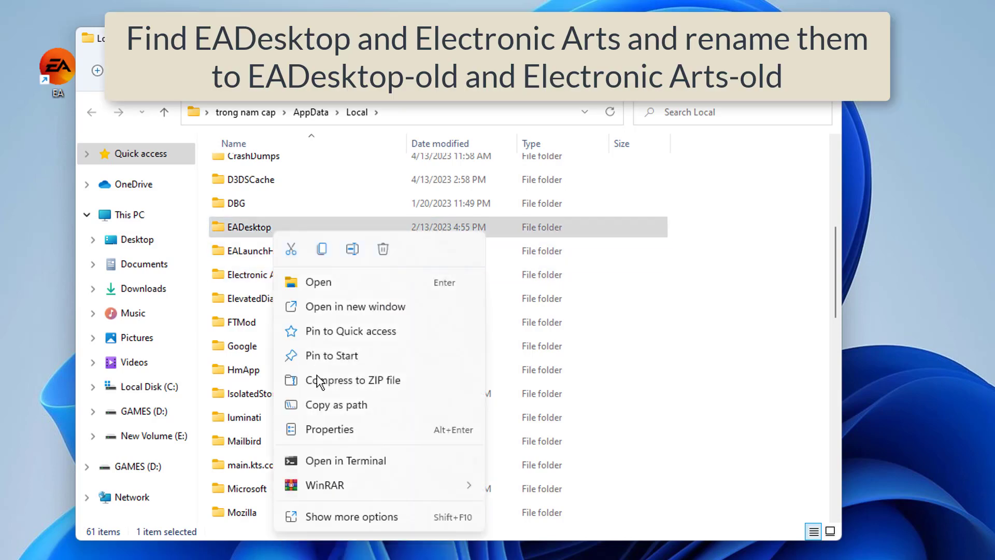
click(341, 517)
click(381, 475)
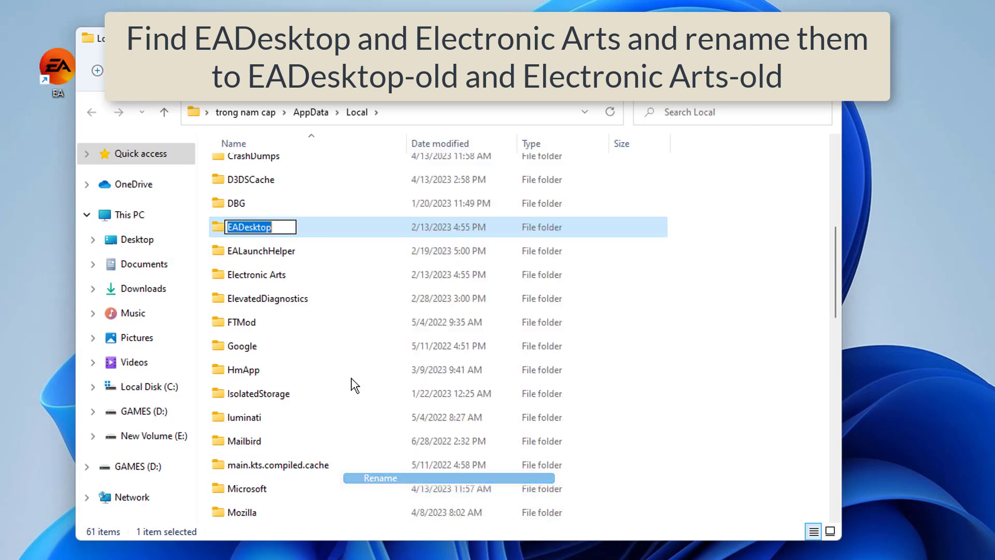
click(286, 232)
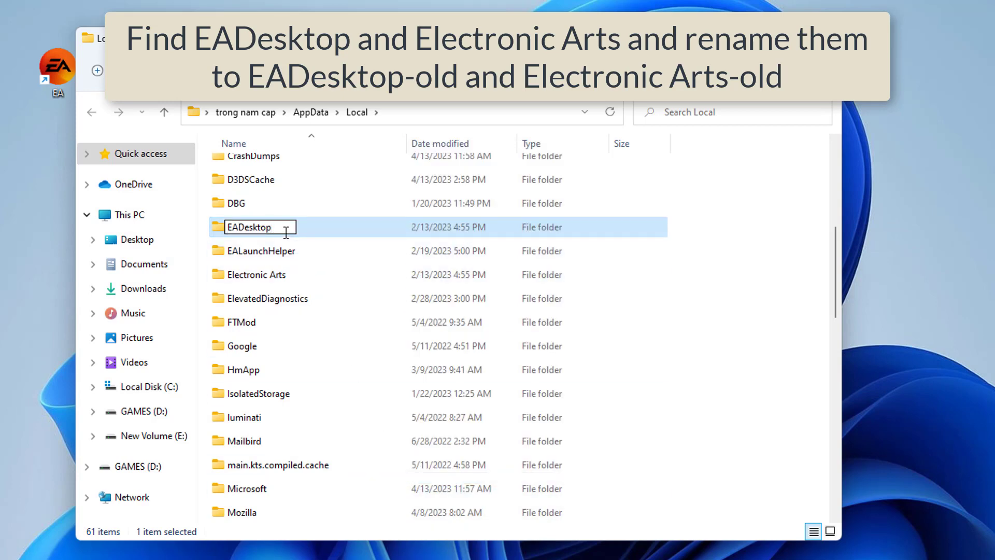
text(-old)
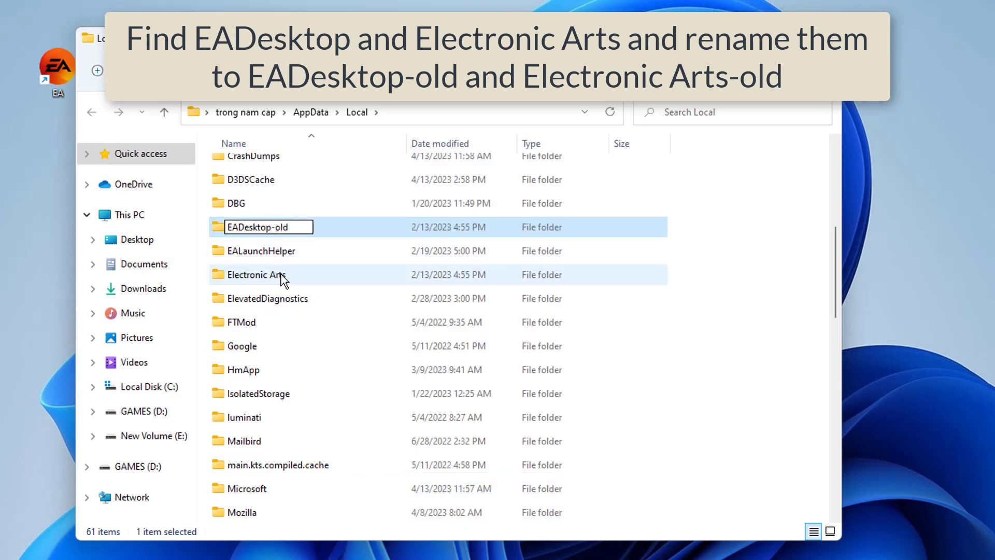
click(284, 280)
right_click(284, 280)
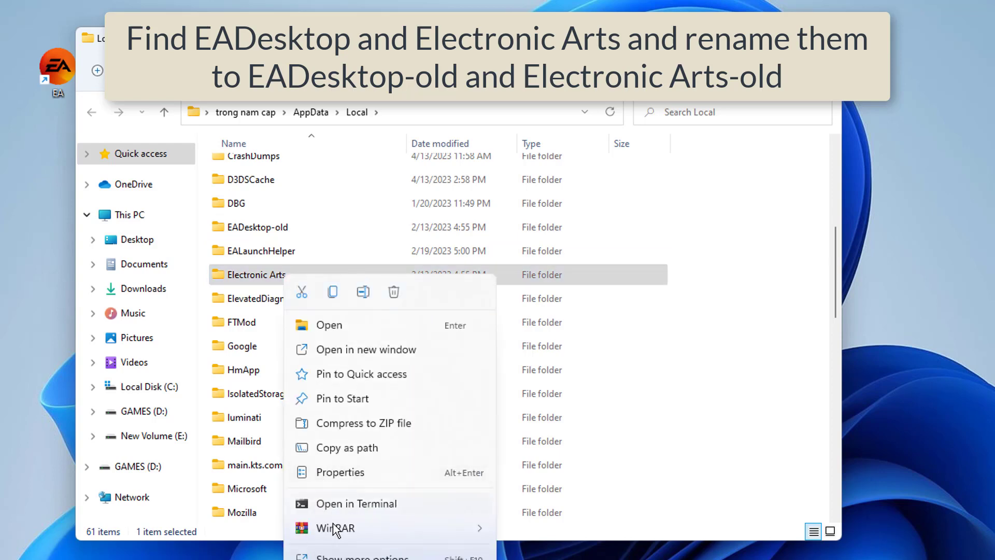